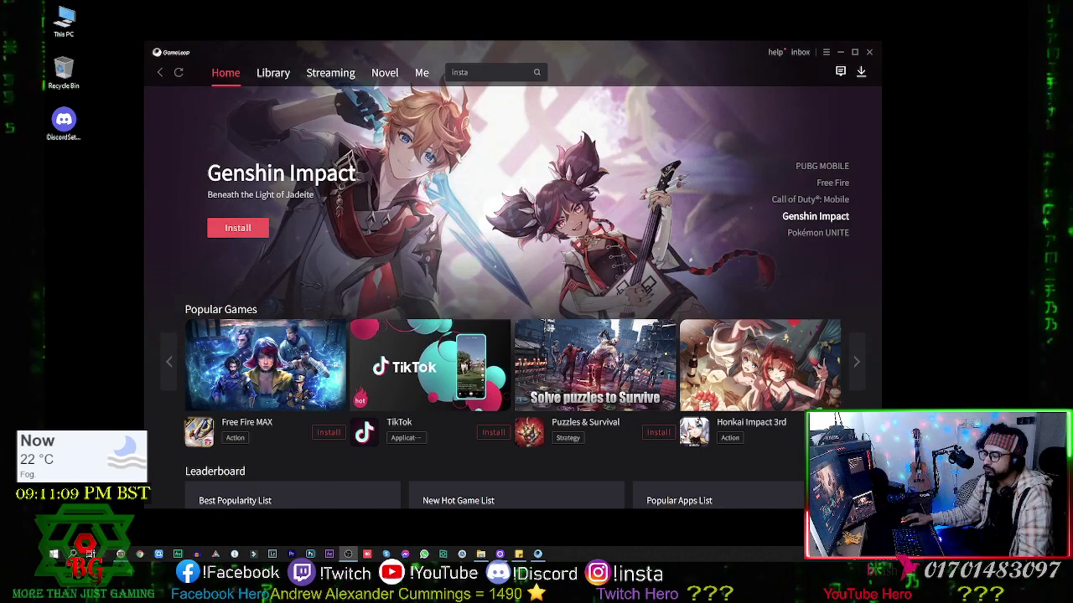
# Step: Open the Genshin Impact page, then switch to the Streaming section with the Nimo TV stream
pyautogui.click(502, 201)
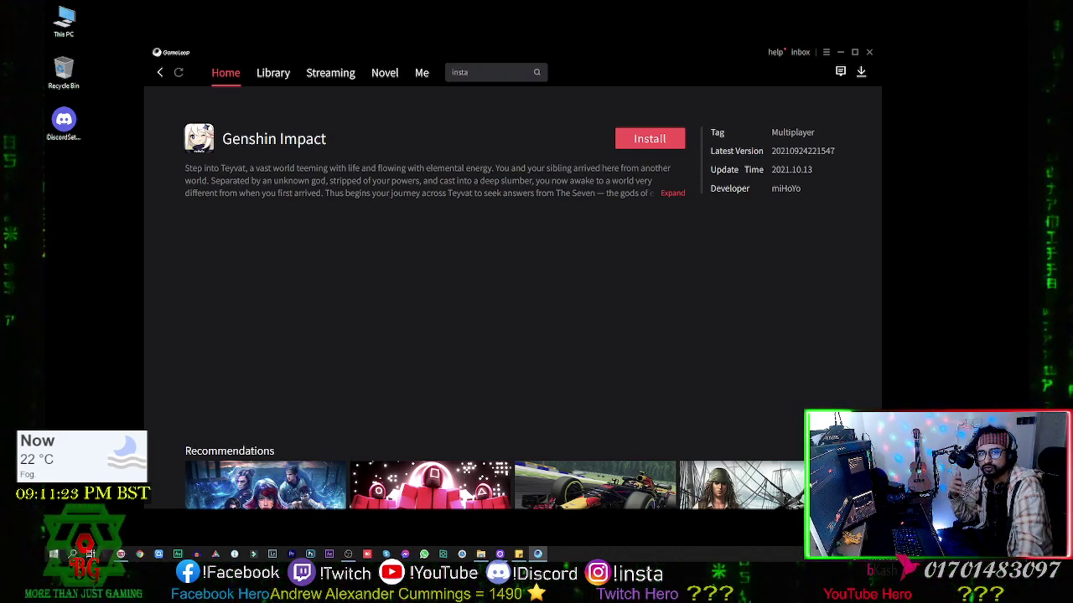
pyautogui.click(330, 72)
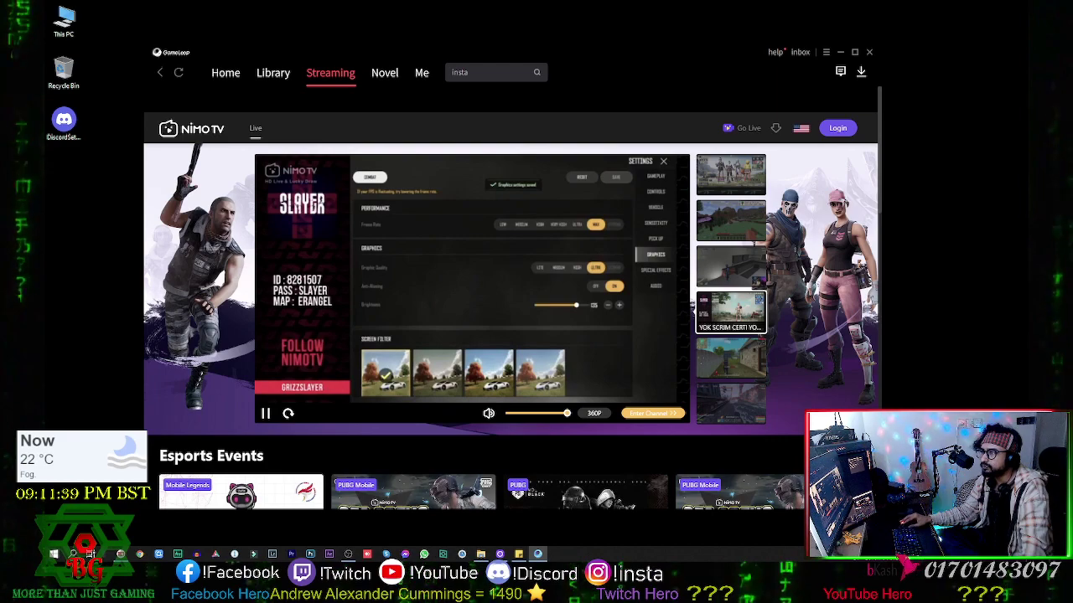
# Step: Return to GameLoop's Home page with the featured banner and Popular Games
pyautogui.click(225, 72)
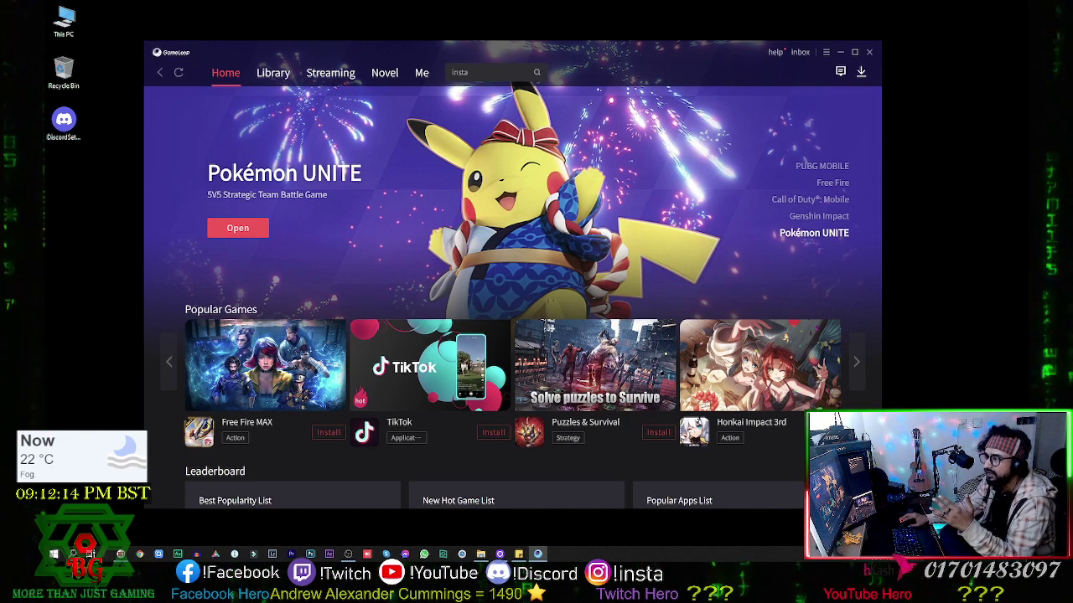
# Step: Launch GameLoop's Android emulator from the top bar
pyautogui.click(491, 72)
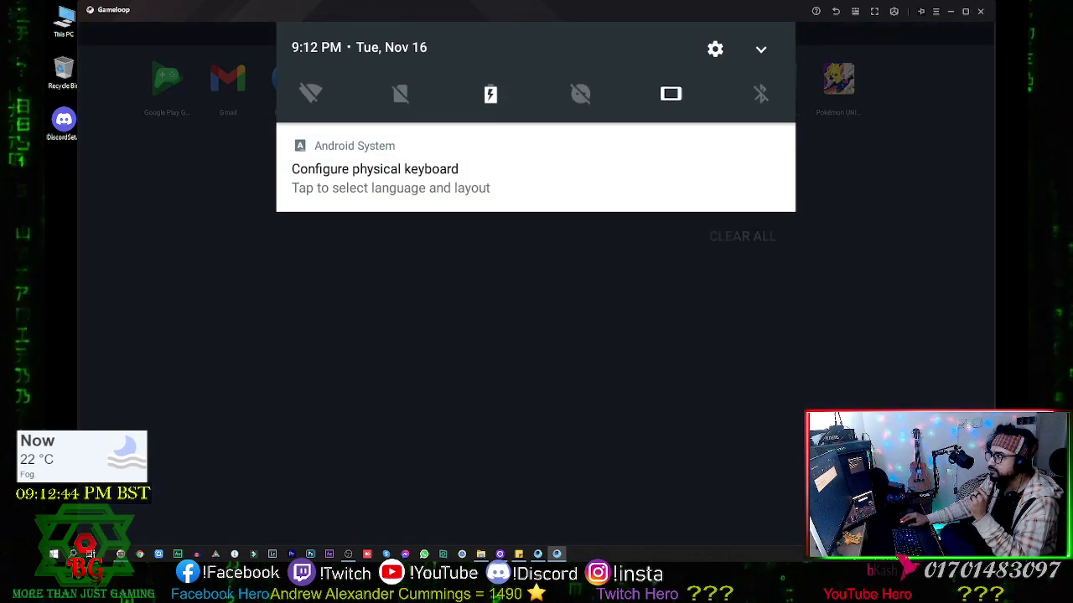
pyautogui.click(715, 49)
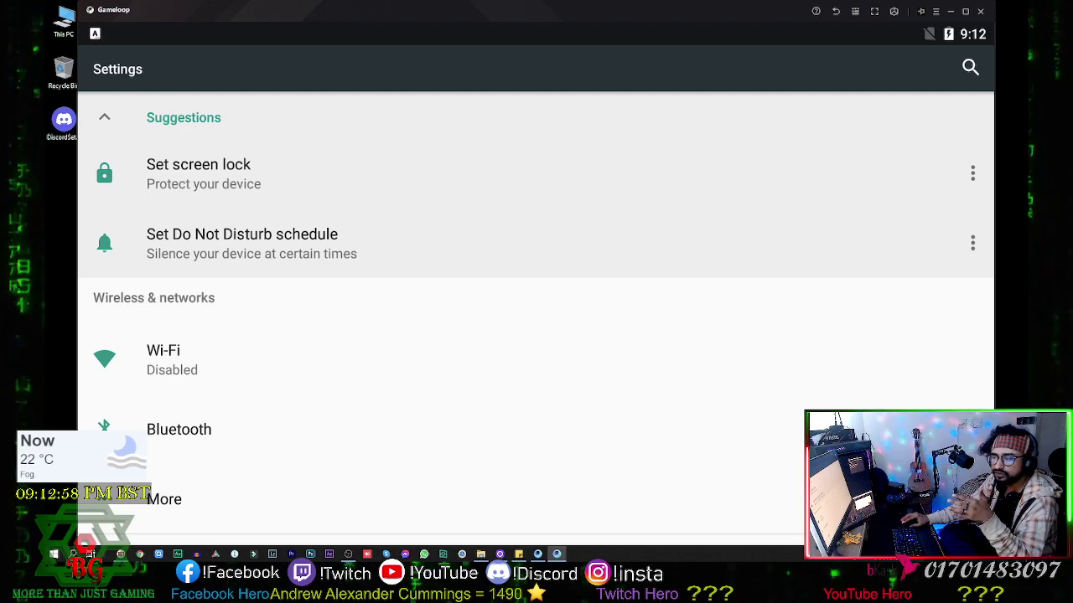
# Step: Clear Call of Duty's cache and app data from its Storage page in Android Settings
pyautogui.scroll(-5, 536, 335)
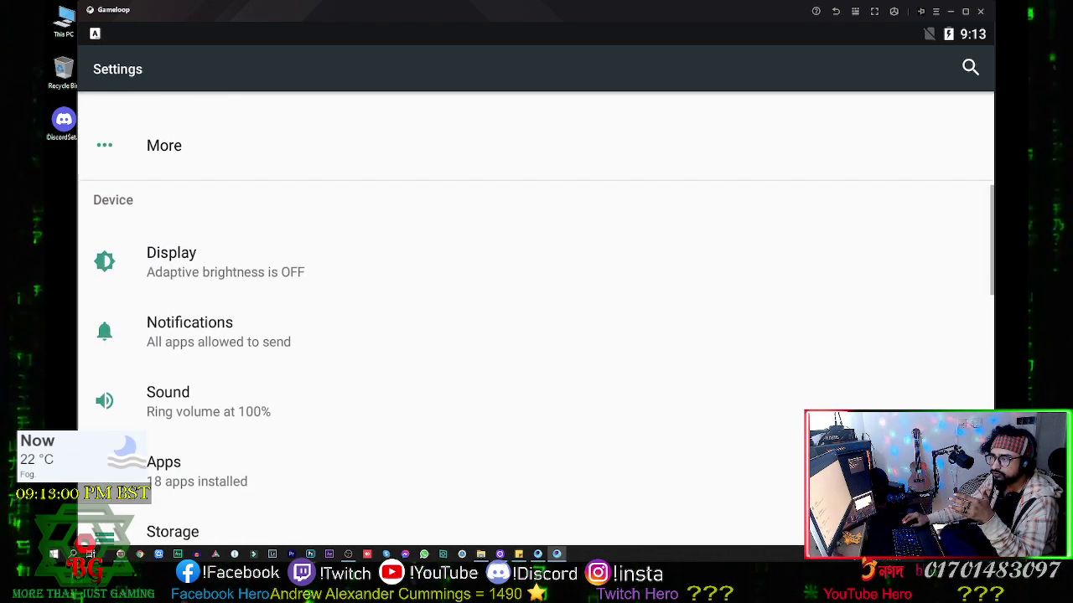
pyautogui.click(310, 469)
pyautogui.click(184, 196)
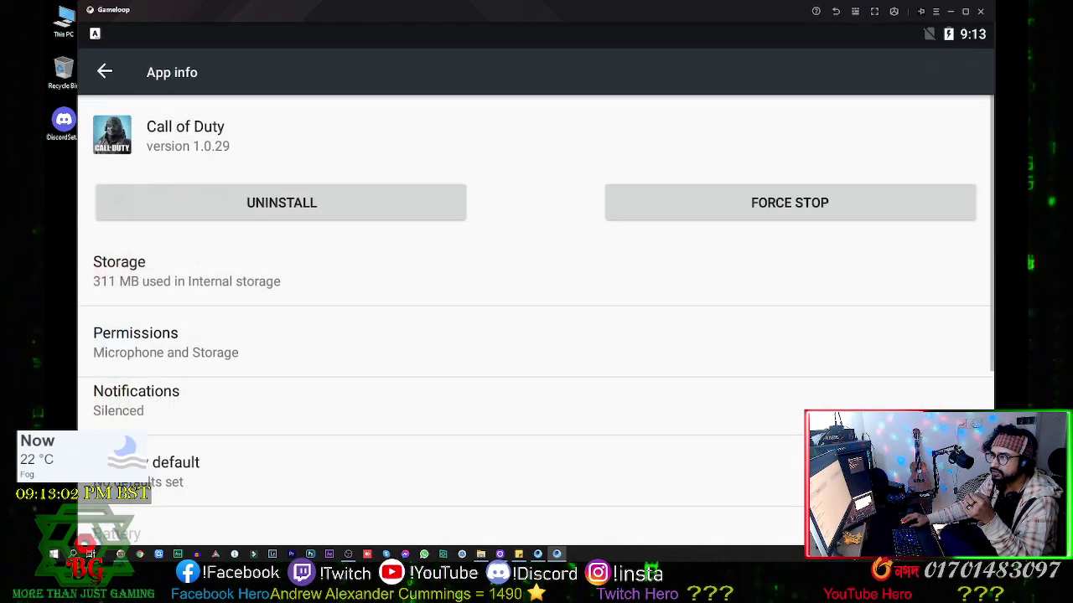
pyautogui.click(285, 268)
pyautogui.click(282, 383)
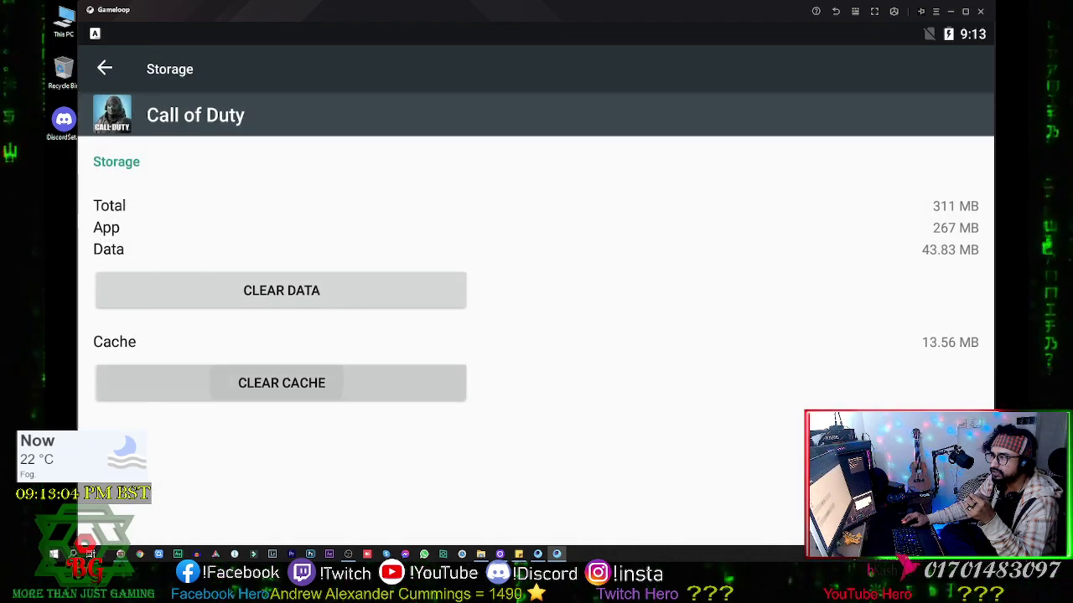
pyautogui.click(281, 290)
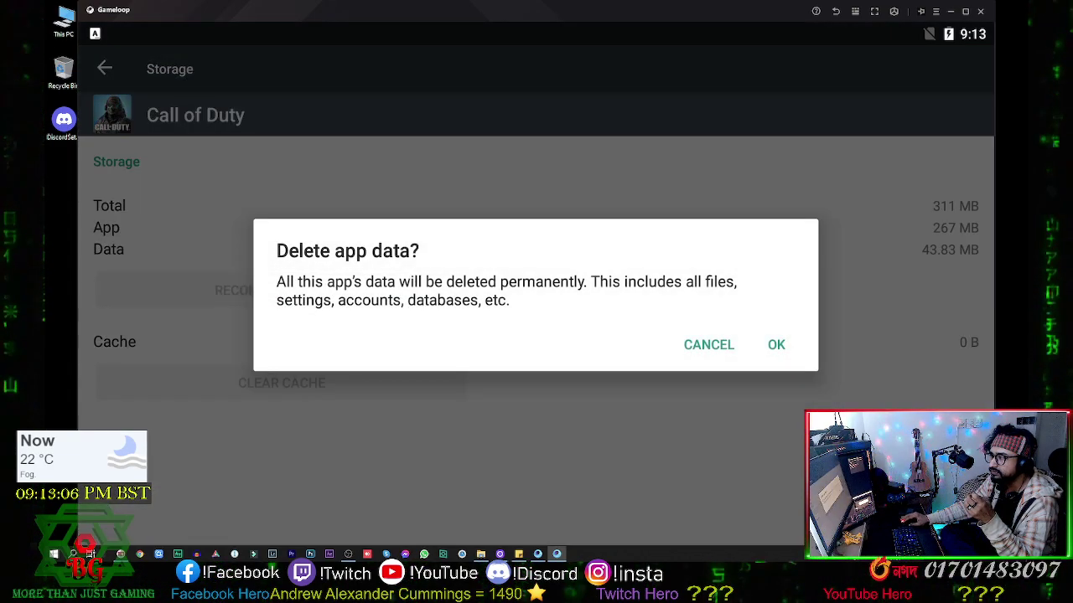
pyautogui.click(776, 343)
# Step: Uninstall Call of Duty from its app info page and confirm with OK
pyautogui.press('Escape')
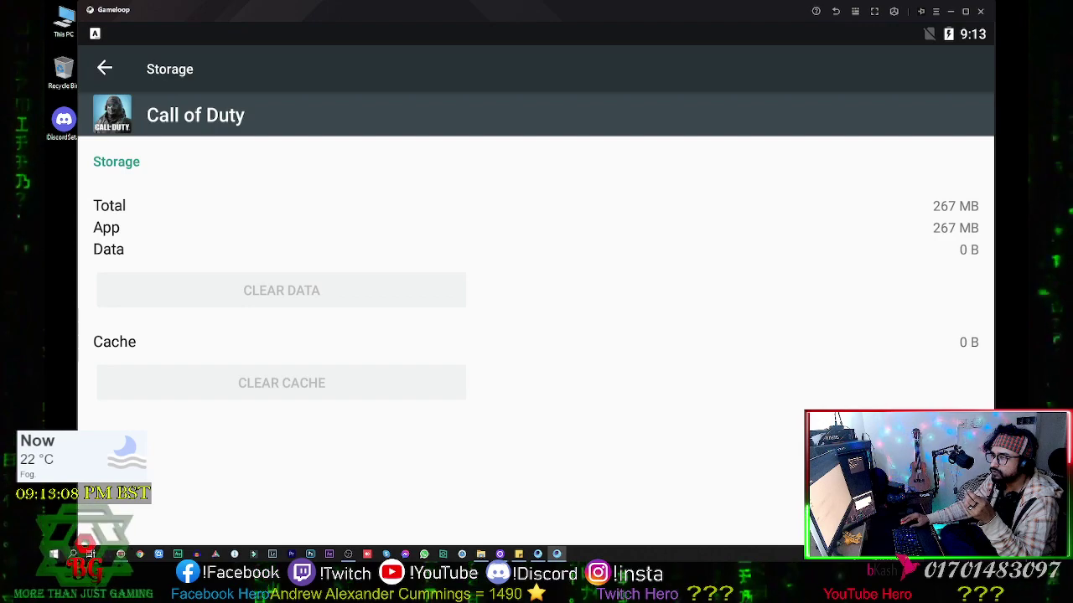
pyautogui.press('Escape')
pyautogui.click(282, 199)
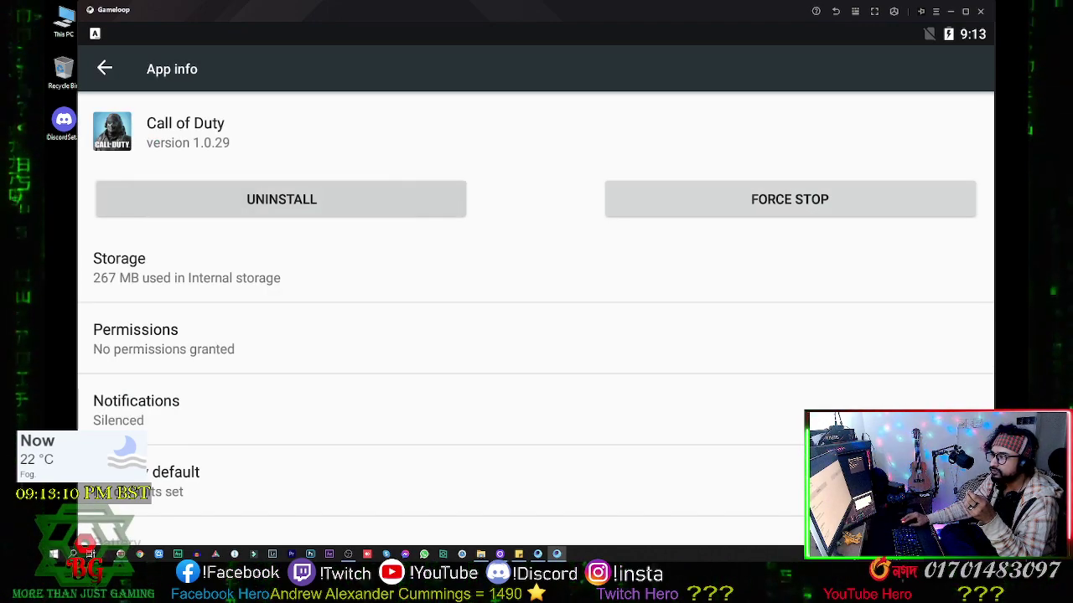
pyautogui.click(776, 346)
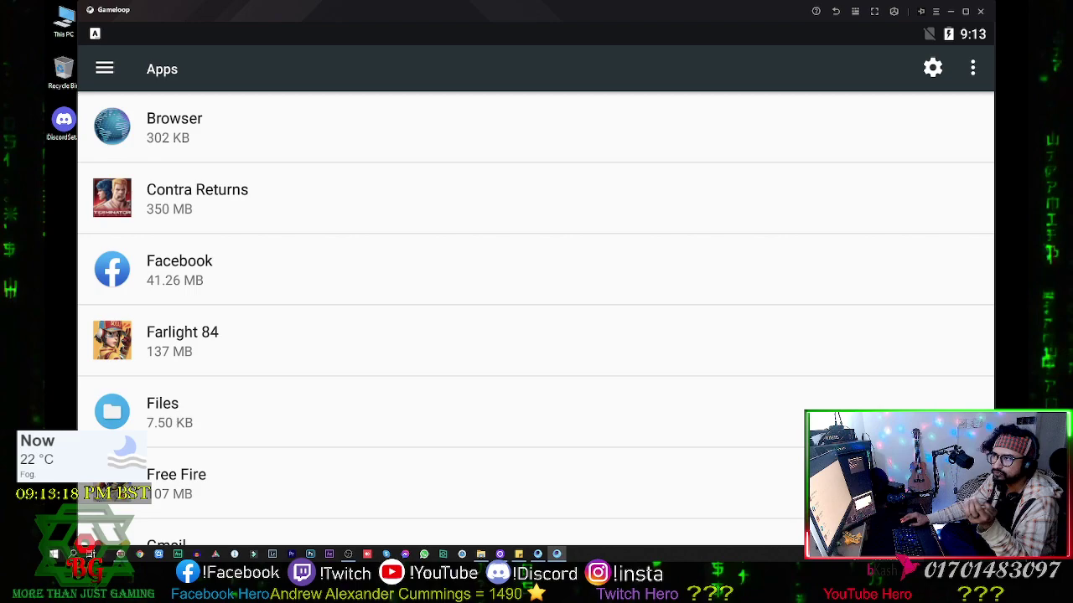
# Step: Back out of Android Settings to the emulator home screen without Call of Duty
pyautogui.press('Escape')
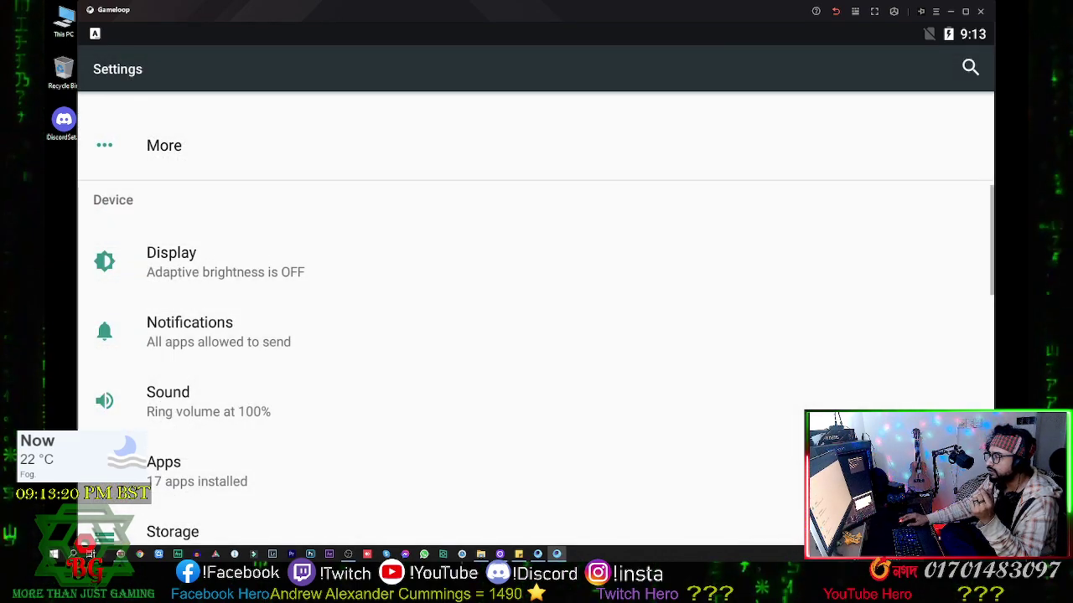
pyautogui.press('Escape')
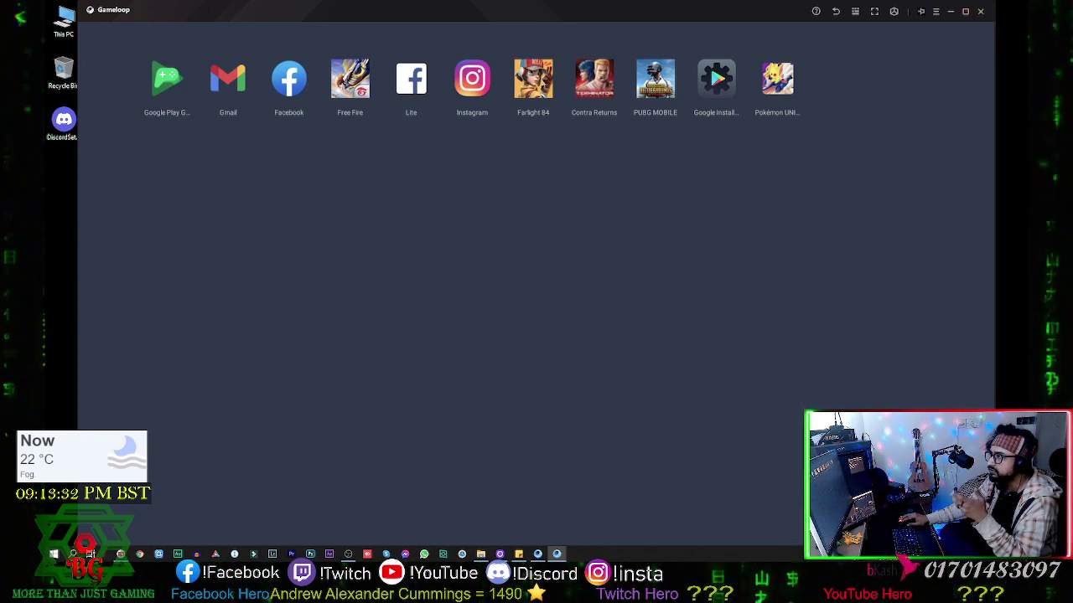
# Step: Exit the emulator and search GameLoop for 'call of duty'
pyautogui.hotkey('alt', 'F4')
pyautogui.press('Return')
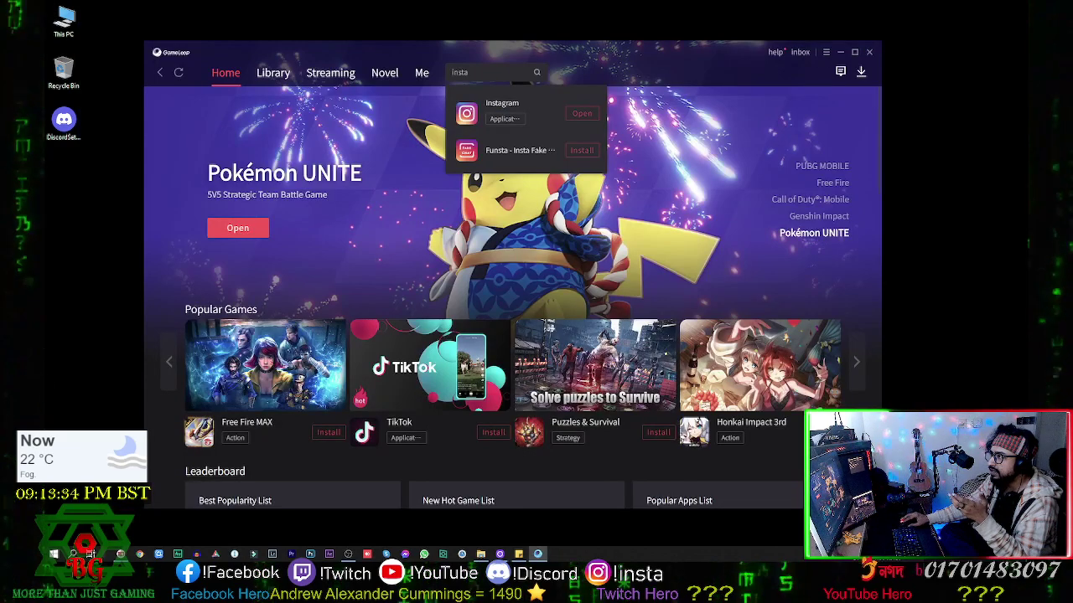
pyautogui.hotkey('ctrl', 'a')
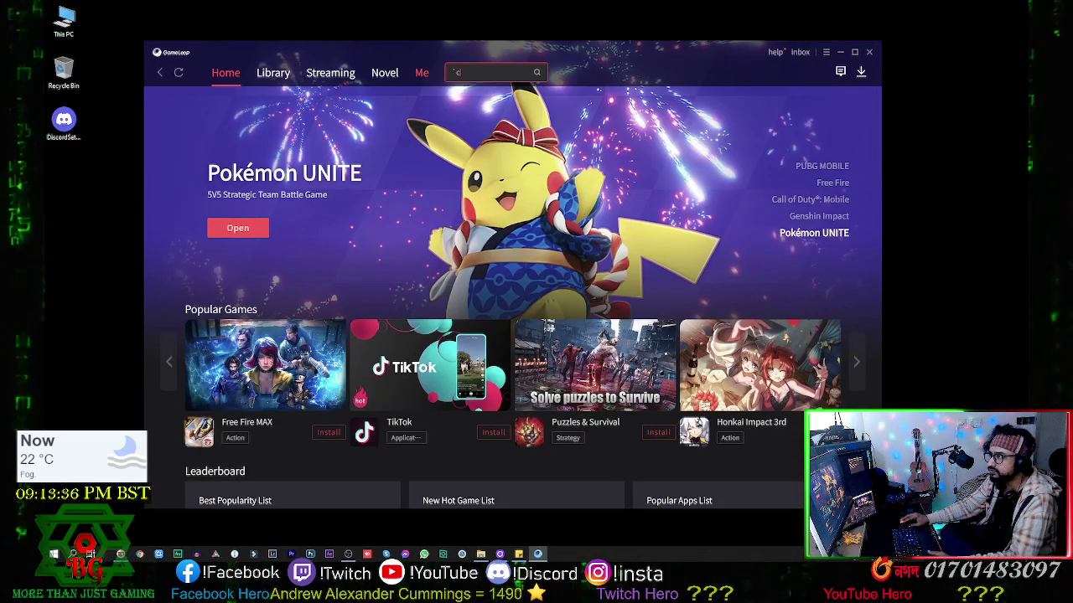
pyautogui.press('BackSpace')
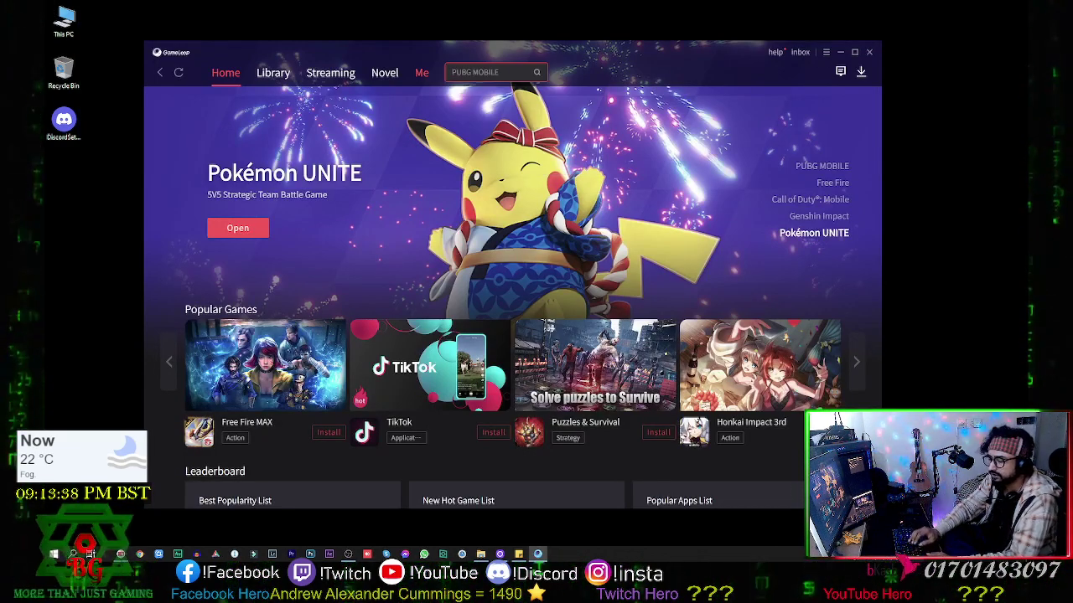
pyautogui.write('call')
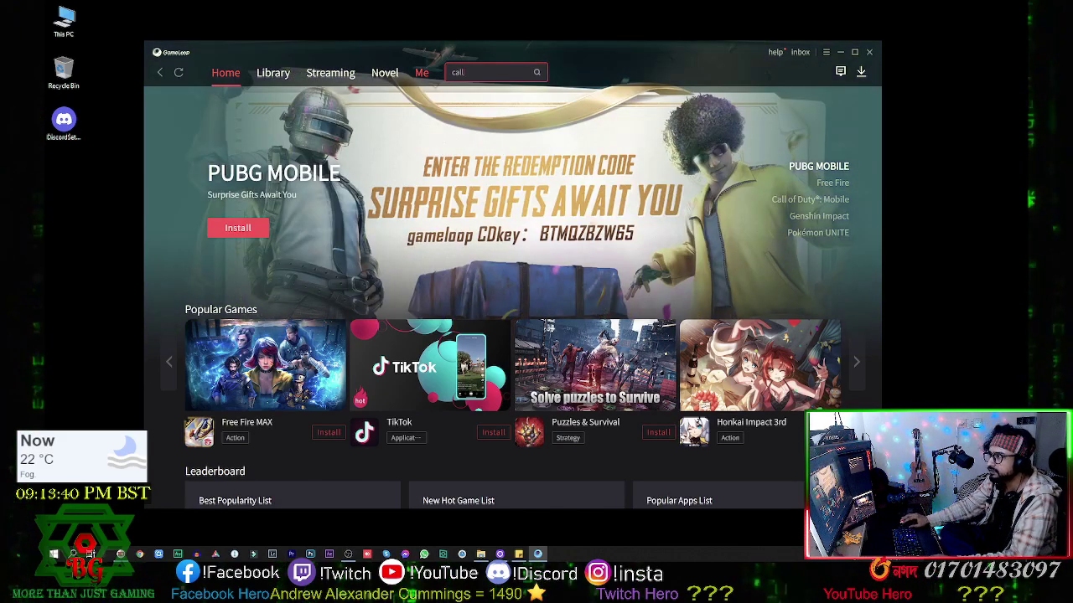
pyautogui.write(' of du')
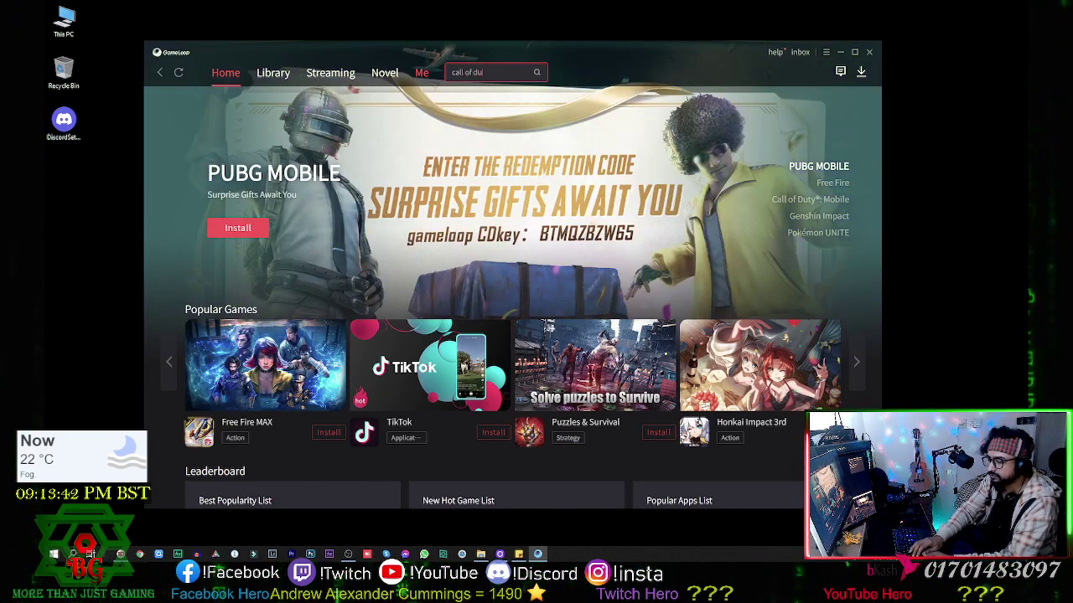
pyautogui.write('ty')
pyautogui.press('Return')
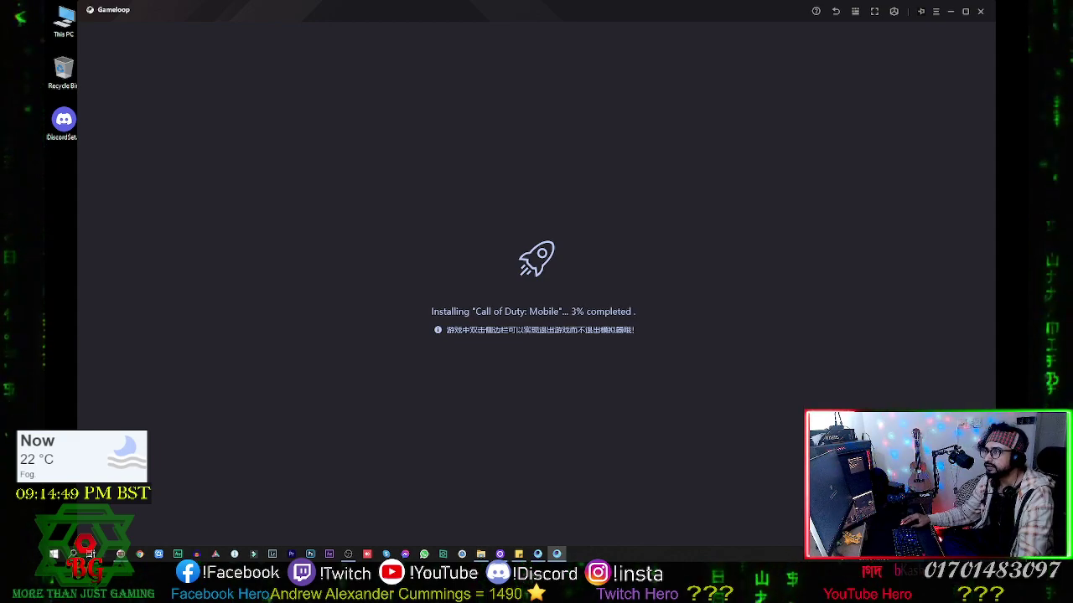
# Step: Move the Call of Duty: Mobile installing window to the upper left while it installs
pyautogui.moveTo(631, 223)
pyautogui.mouseDown()
pyautogui.moveTo(567, 192)
pyautogui.moveTo(352, 44)
pyautogui.mouseUp()
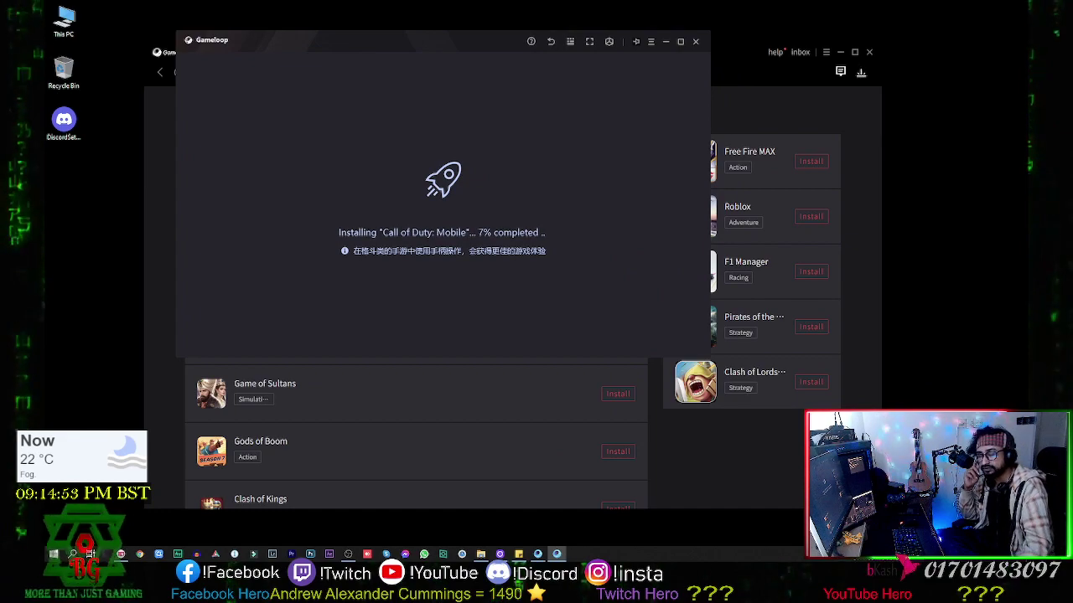